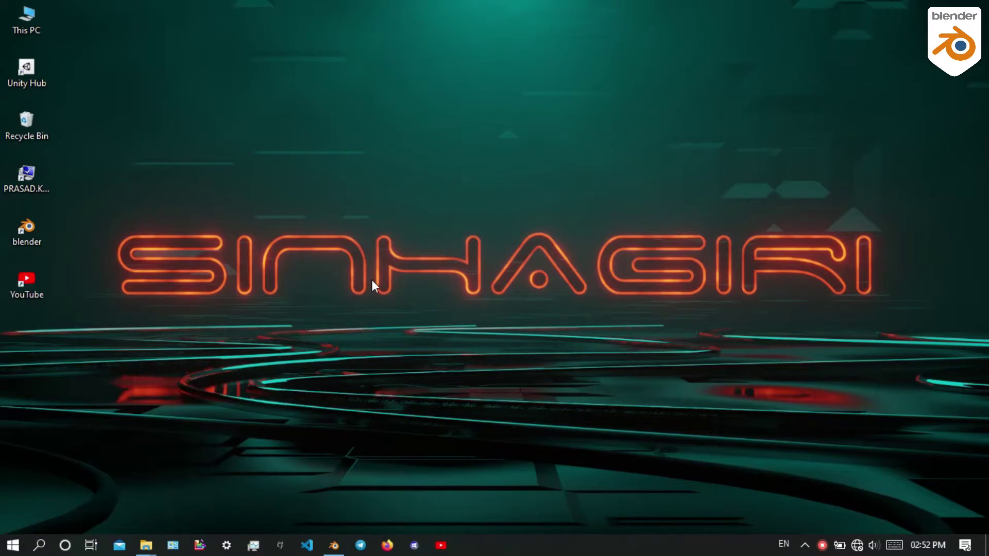
Replace the cube's BASIC GLASS material with a new default Principled BSDF material.
left_click(333, 543)
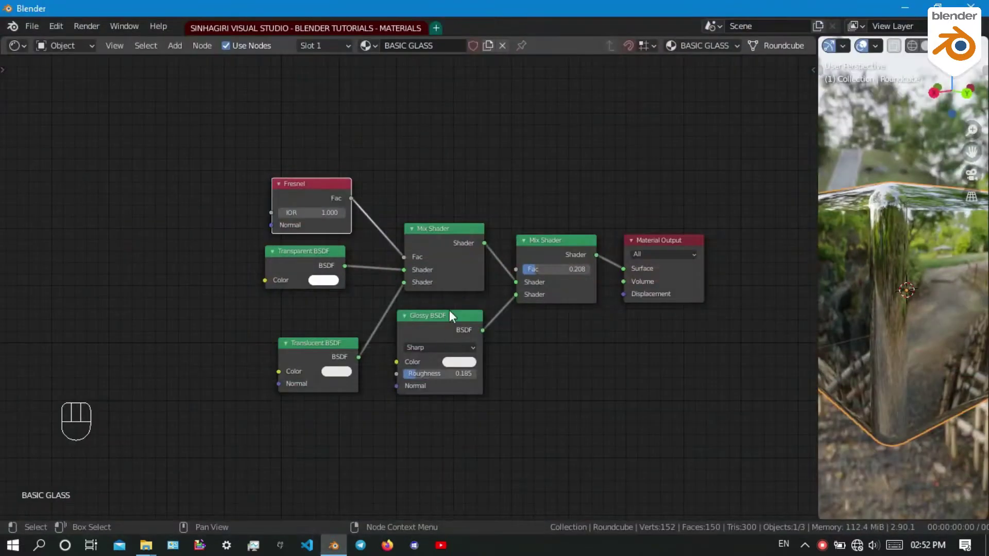
scroll(451, 283, "up", 2)
scroll(862, 294, "down", 3)
scroll(864, 282, "up", 3)
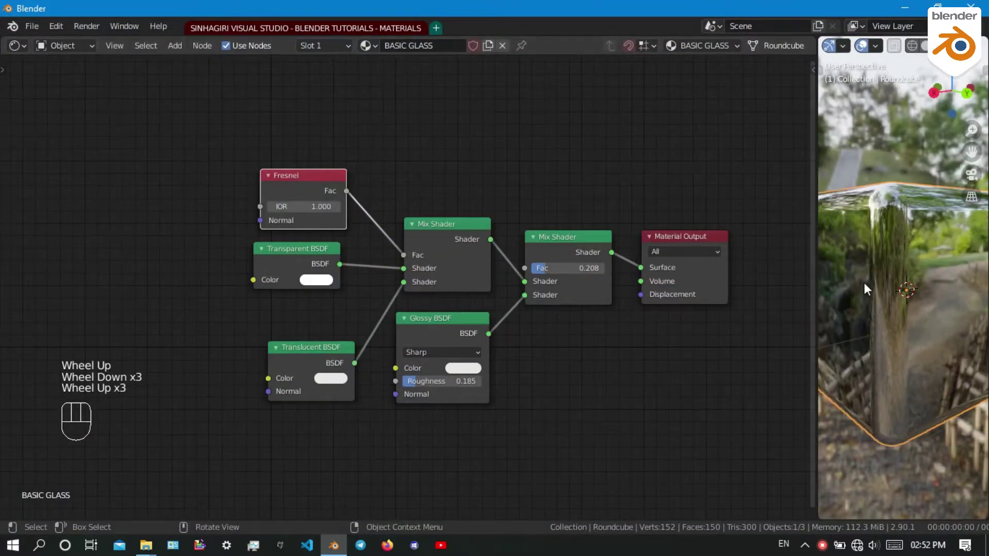
scroll(532, 275, "up", 2)
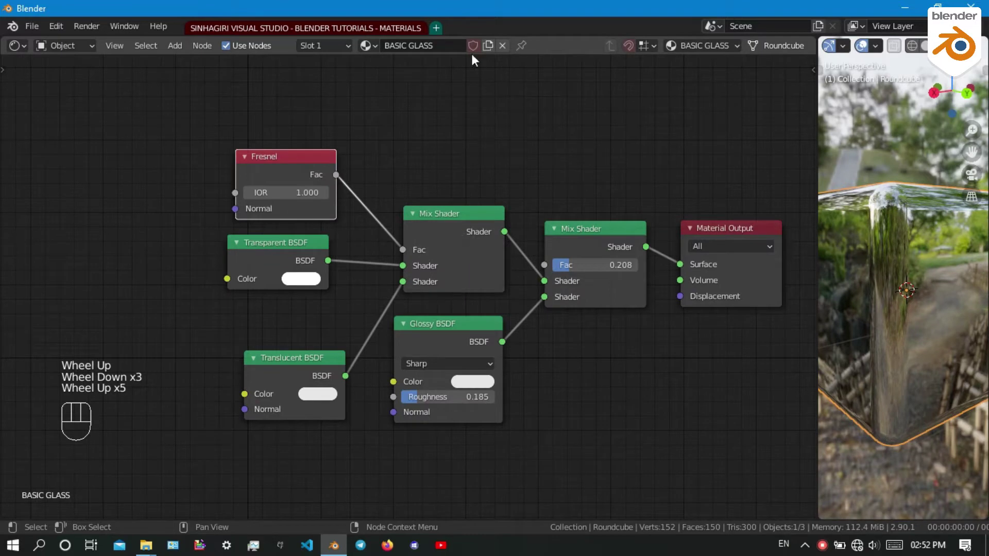
left_click(500, 45)
left_click(419, 45)
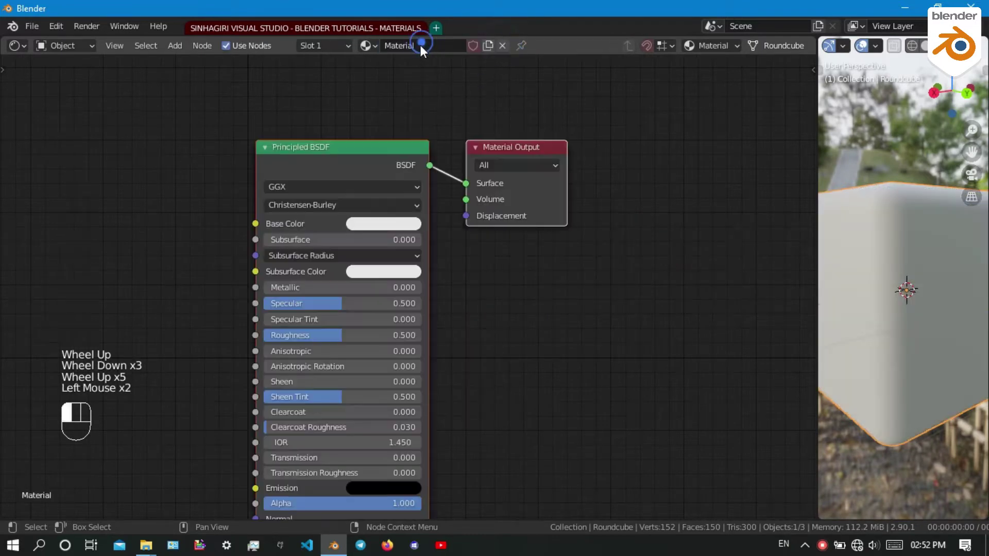
scroll(253, 261, "down", 2)
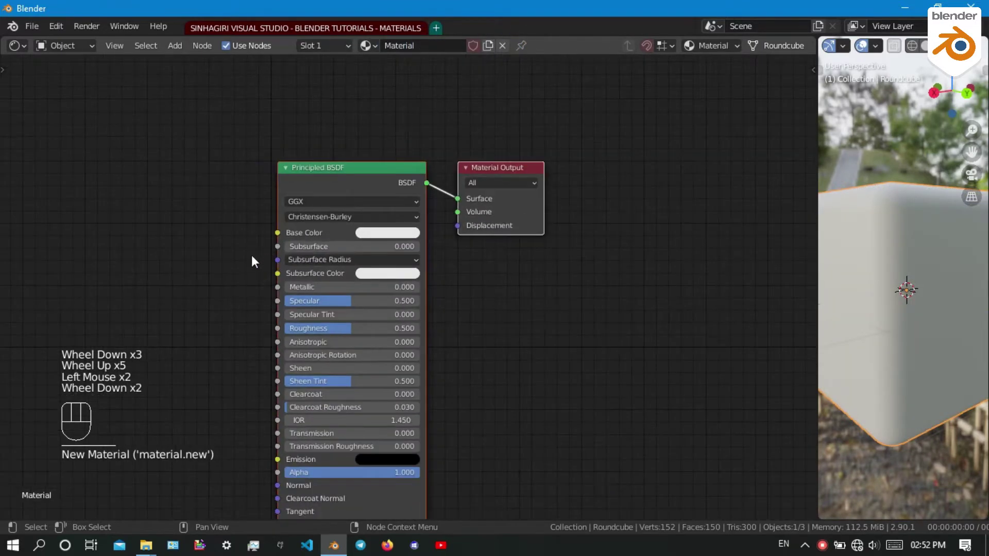
middle_click_drag(252, 260, 373, 219)
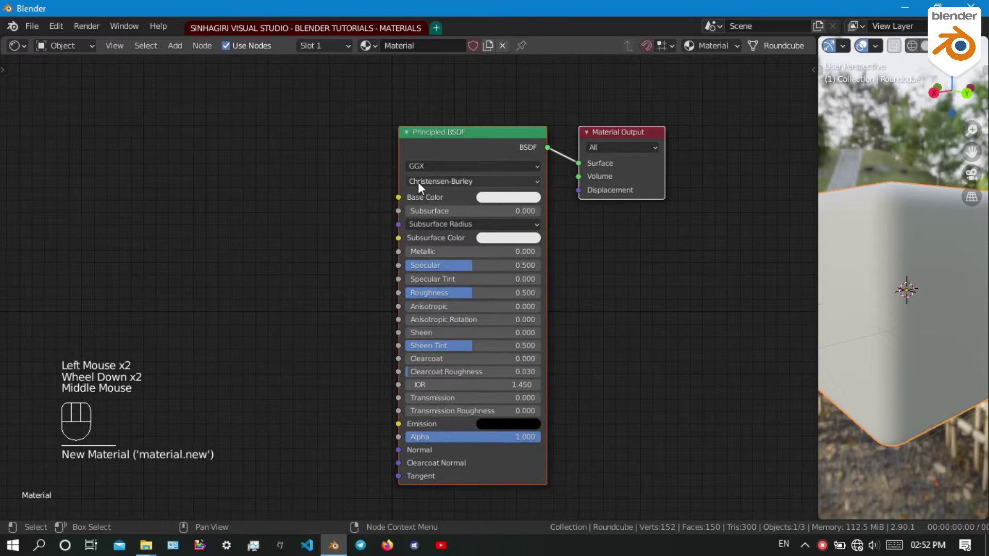
scroll(425, 199, "up", 2)
scroll(427, 202, "up", 3)
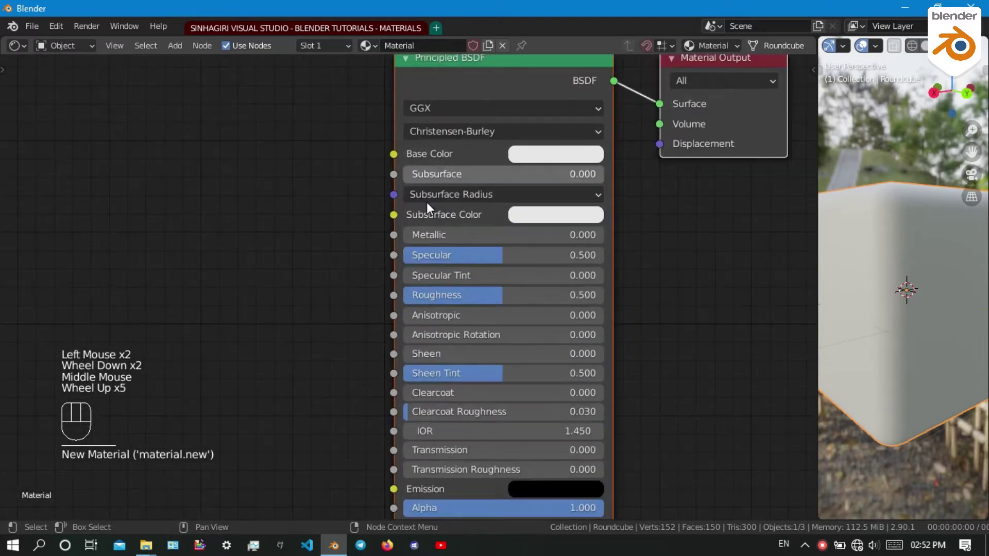
scroll(427, 202, "down", 4)
scroll(427, 202, "up", 2)
scroll(425, 200, "up", 1)
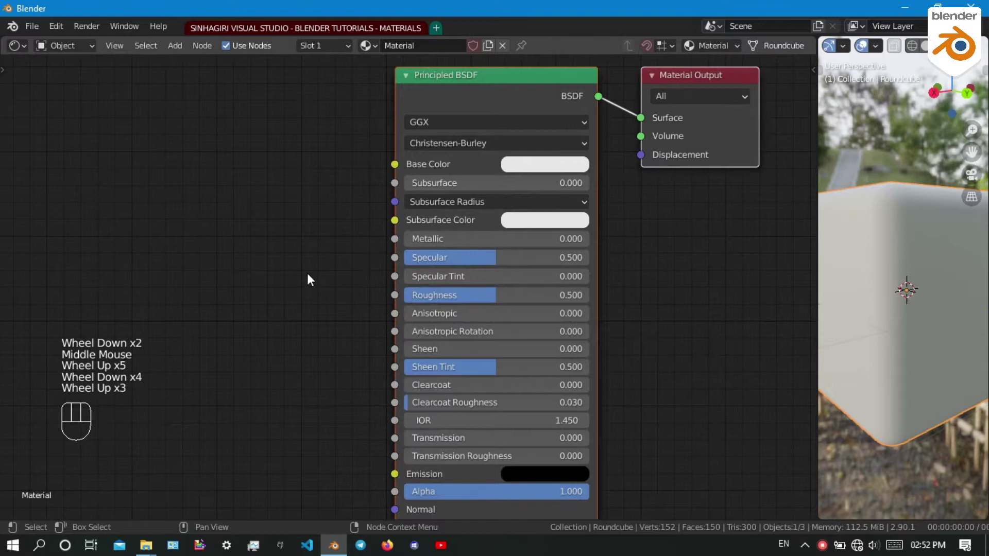
middle_click_drag(307, 273, 324, 283)
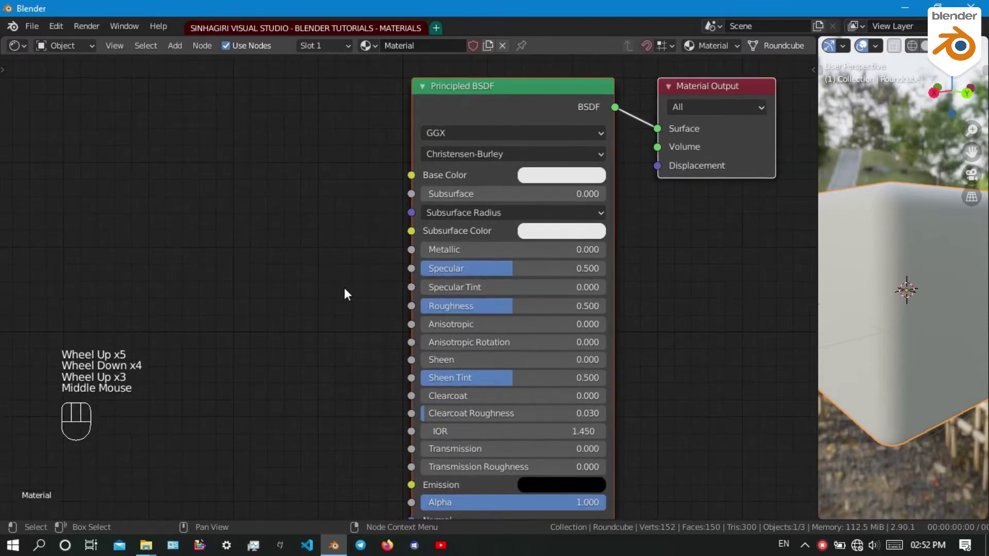
scroll(341, 279, "down", 1)
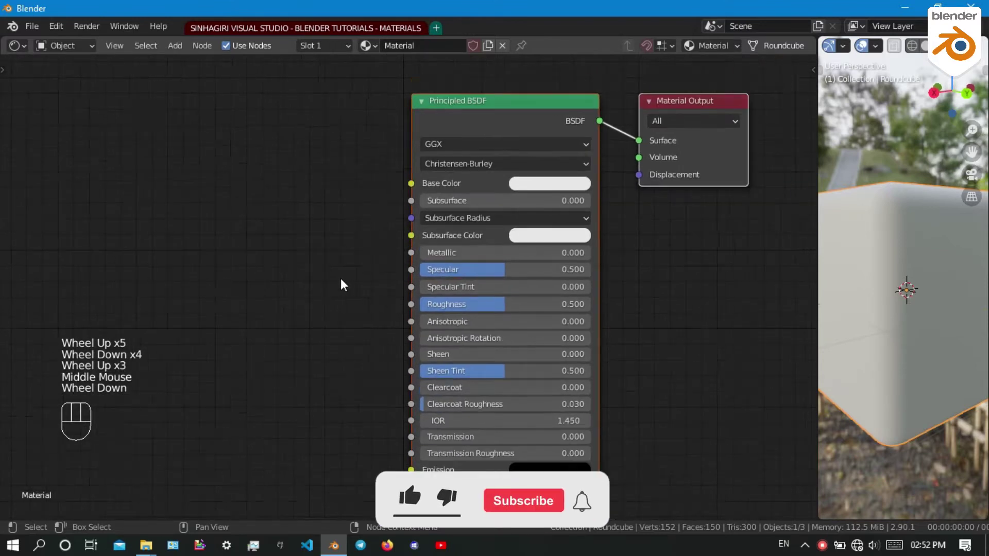
scroll(356, 255, "up", 1)
scroll(362, 247, "down", 1)
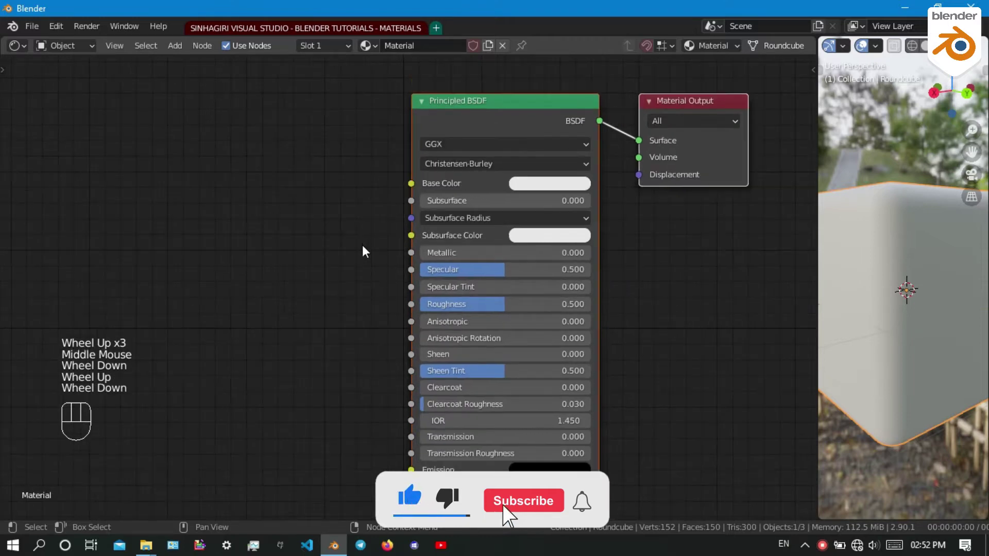
Rename the new material to 'BLUE BLASTERE BLOT'.
left_click(417, 46)
type("B")
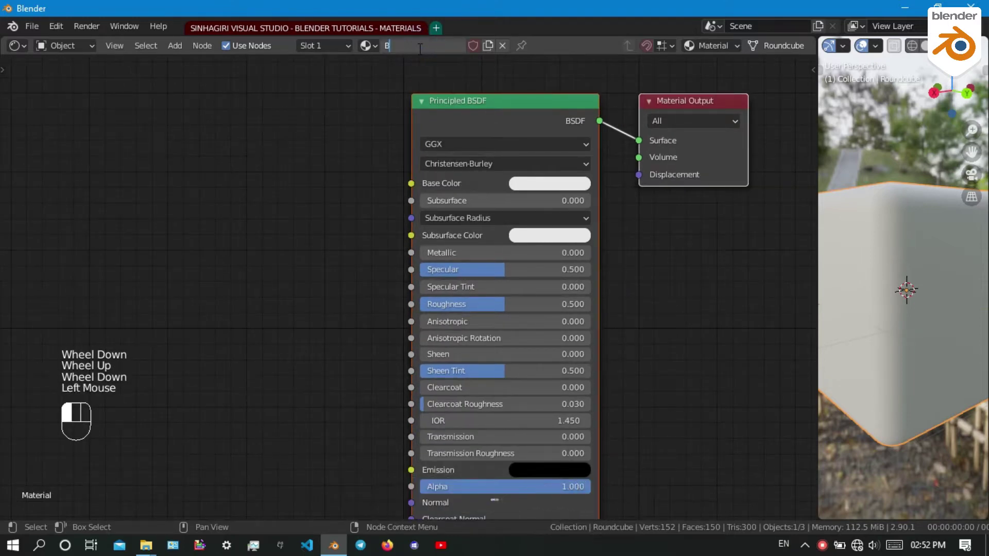
type("LUE BLASTERE")
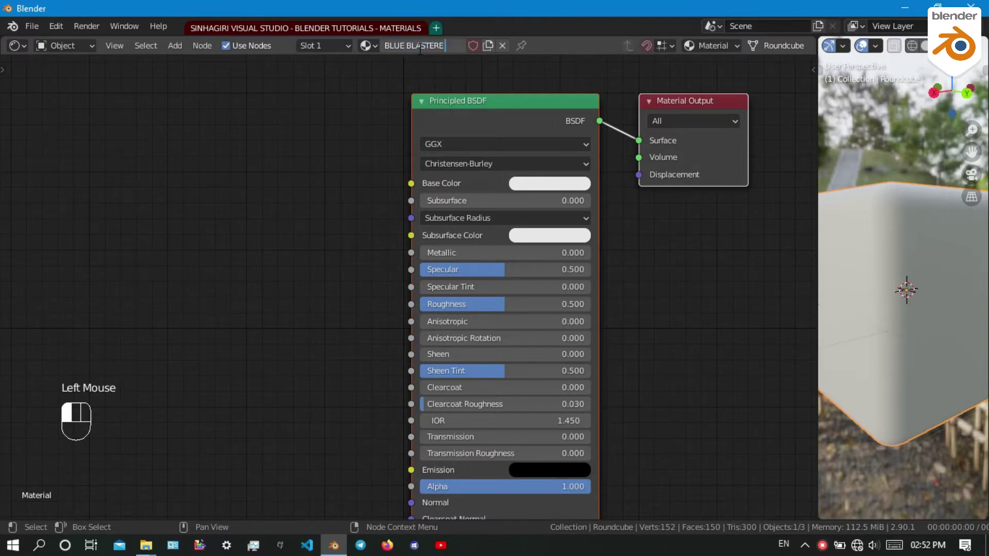
type(" BLOT")
key("Return")
scroll(364, 215, "down", 3)
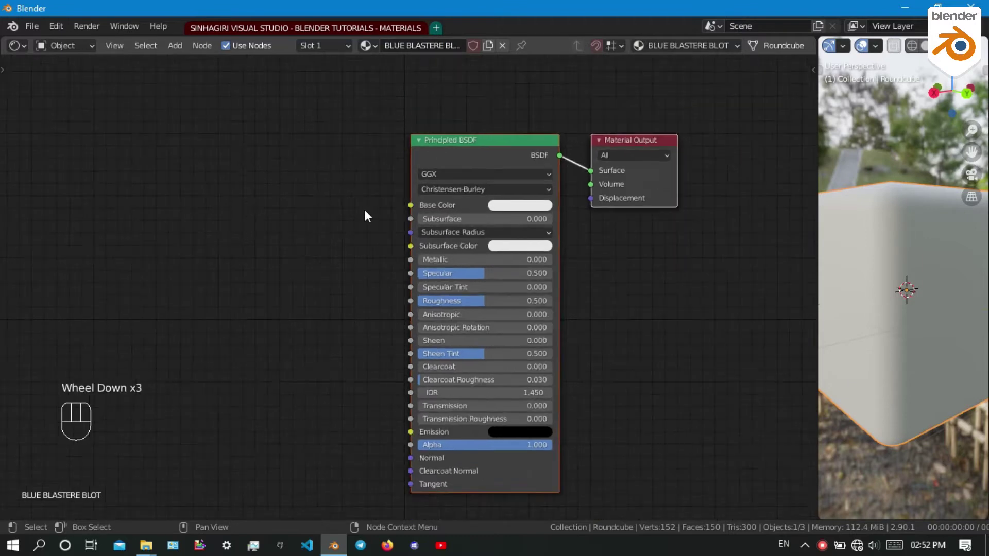
scroll(340, 209, "down", 3)
scroll(333, 204, "up", 1)
middle_click_drag(332, 205, 317, 202)
Move the Material Output node right and delete the Principled BSDF node.
triple_click(525, 156)
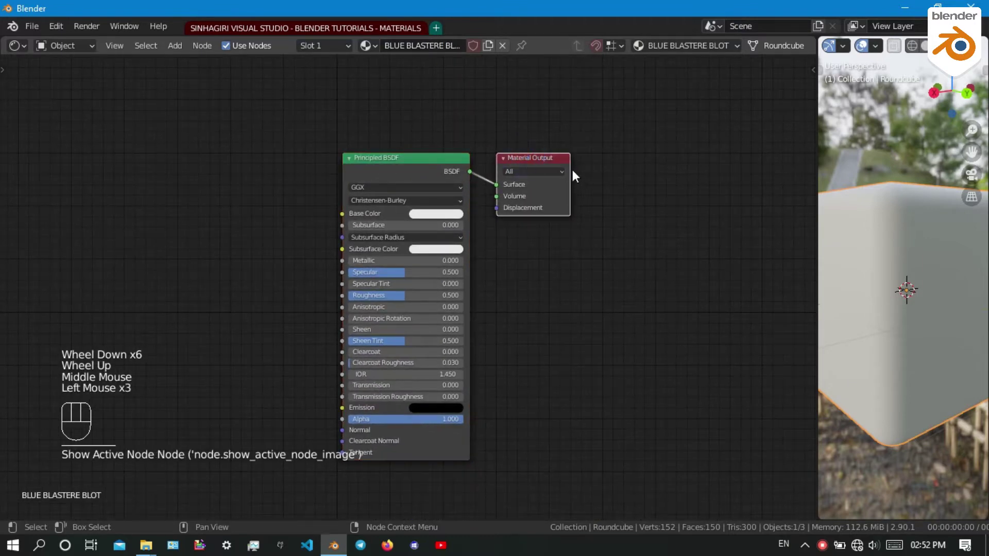
left_click_drag(527, 159, 606, 161)
left_click(421, 160)
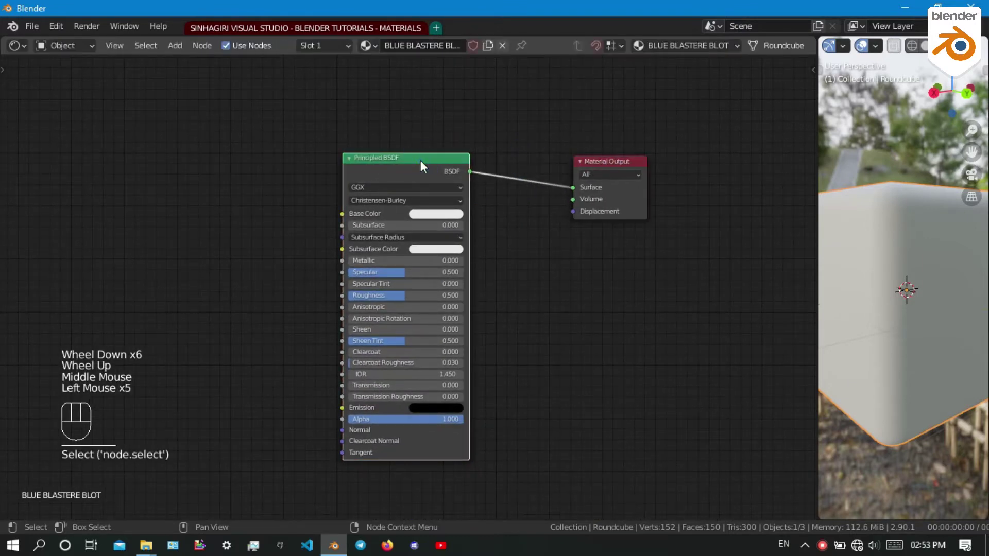
key("Delete")
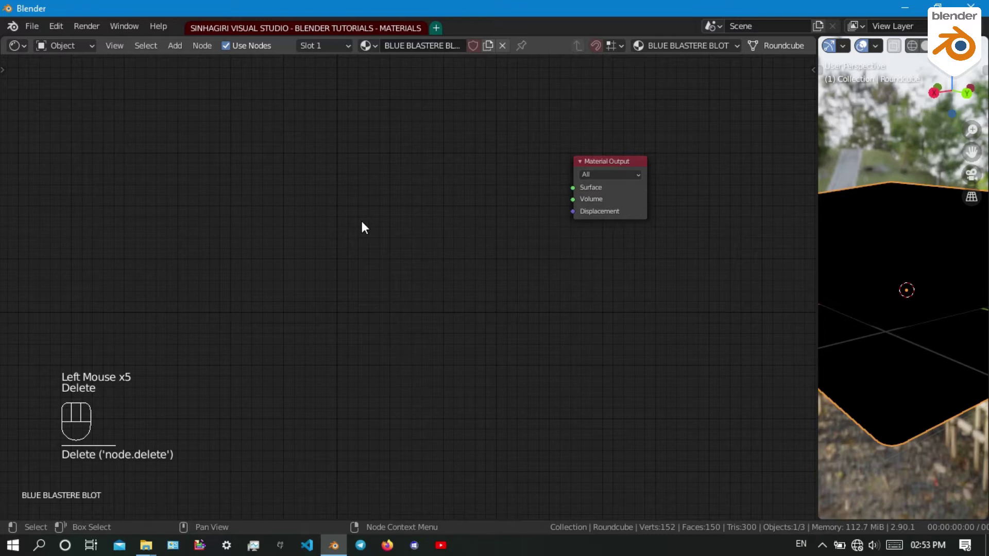
Add a Mix Shader node left of the Material Output.
key("shift+a")
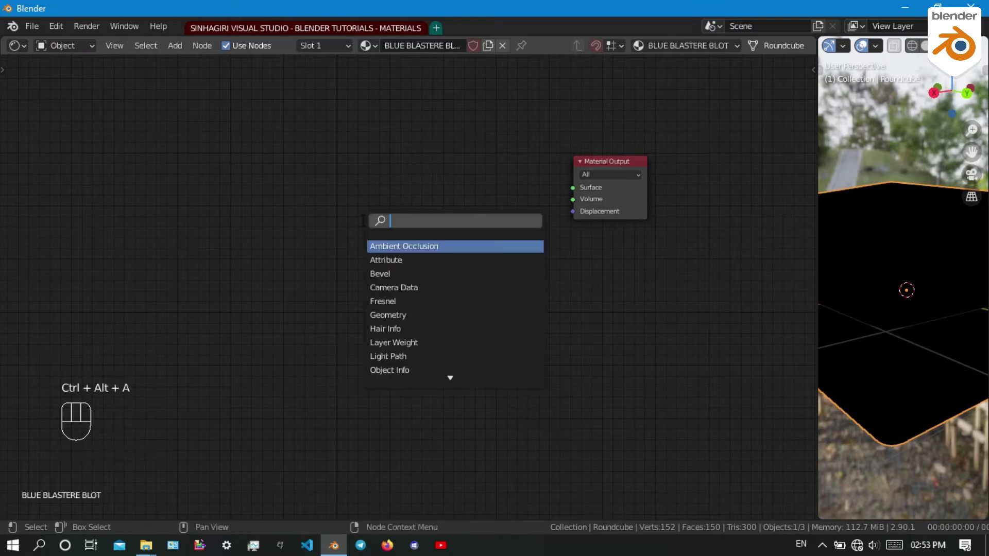
type("MIX")
key("Return")
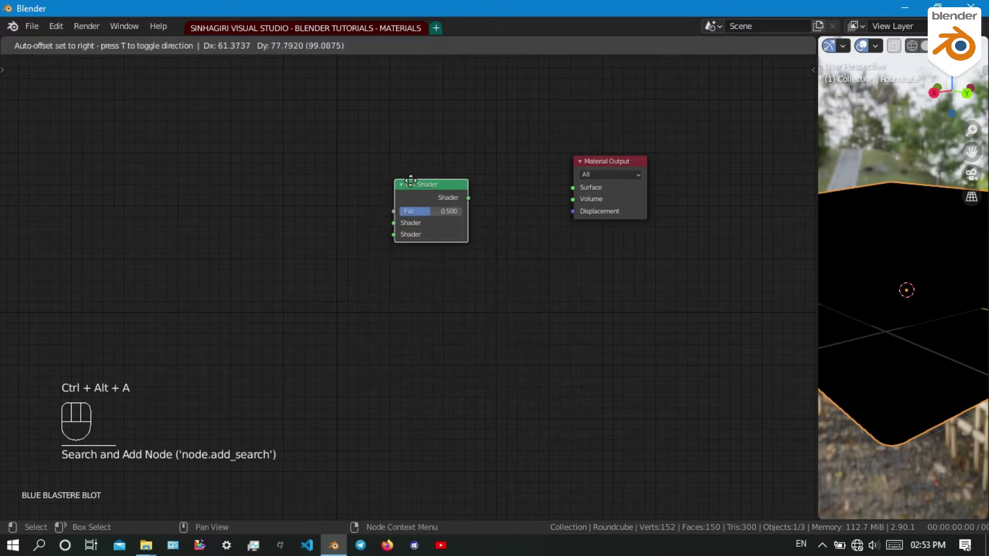
left_click(454, 178)
Add an Emission node and connect it to the Mix Shader's second Shader input.
key("ctrl+alt+a")
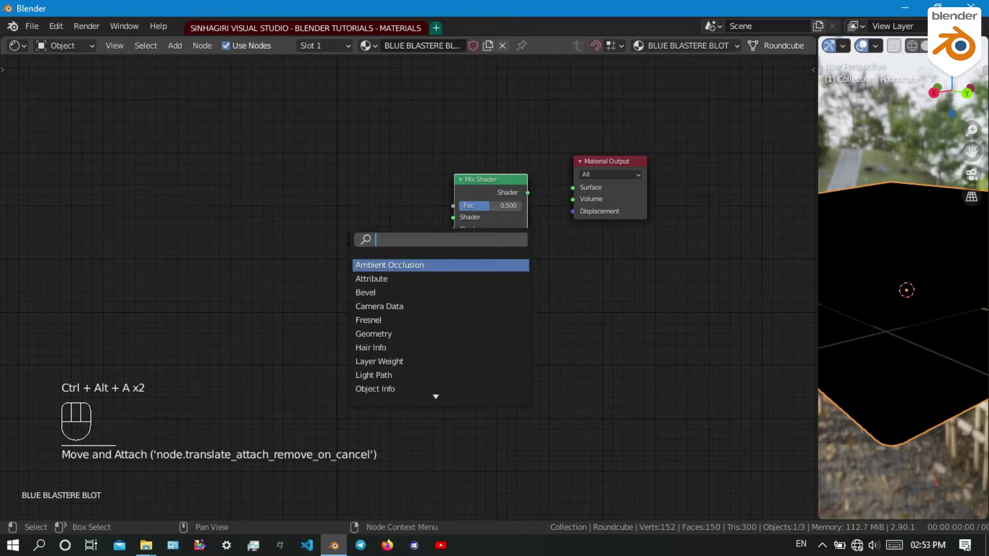
type("EMM")
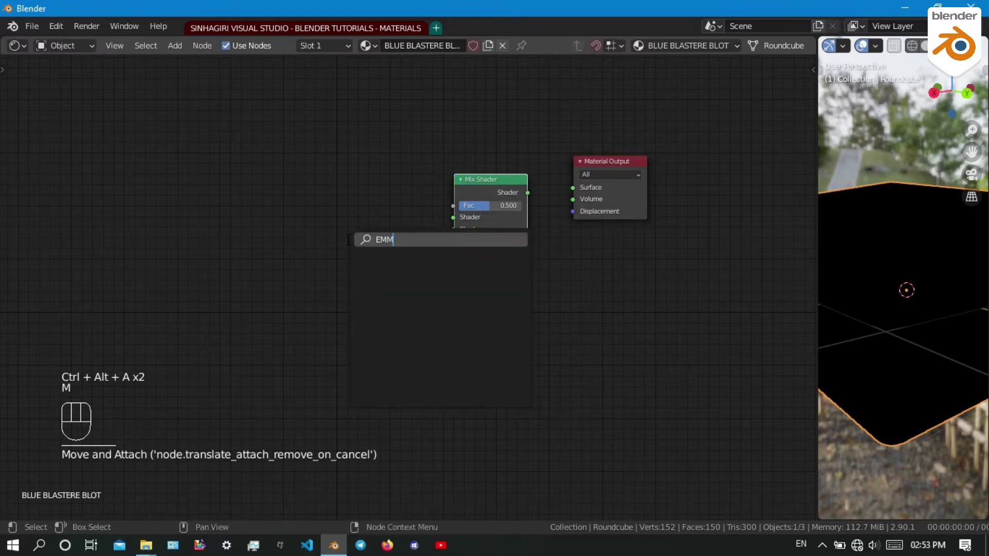
key("BackSpace")
type("I")
key("Return")
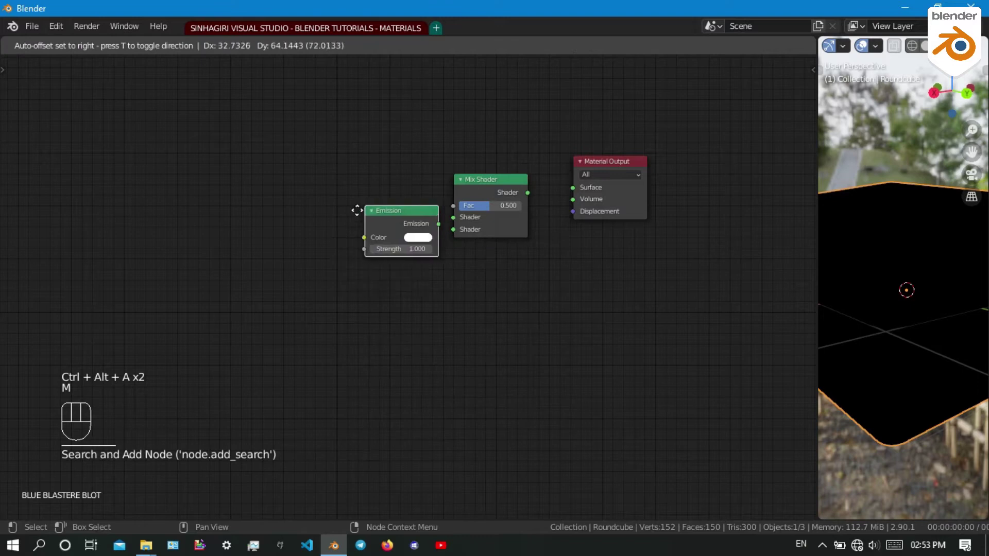
left_click(325, 227)
scroll(462, 255, "up", 1)
scroll(462, 255, "up", 2)
middle_click_drag(463, 256, 431, 285)
left_click_drag(399, 265, 475, 242)
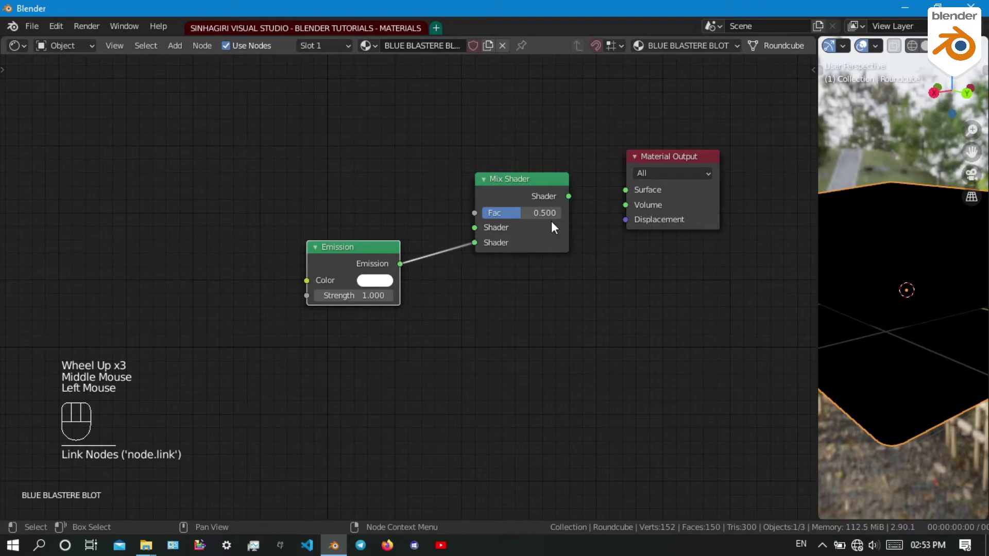
Wire the Mix Shader into the Material Output Surface and begin colouring the Emission blue.
left_click_drag(568, 197, 626, 190)
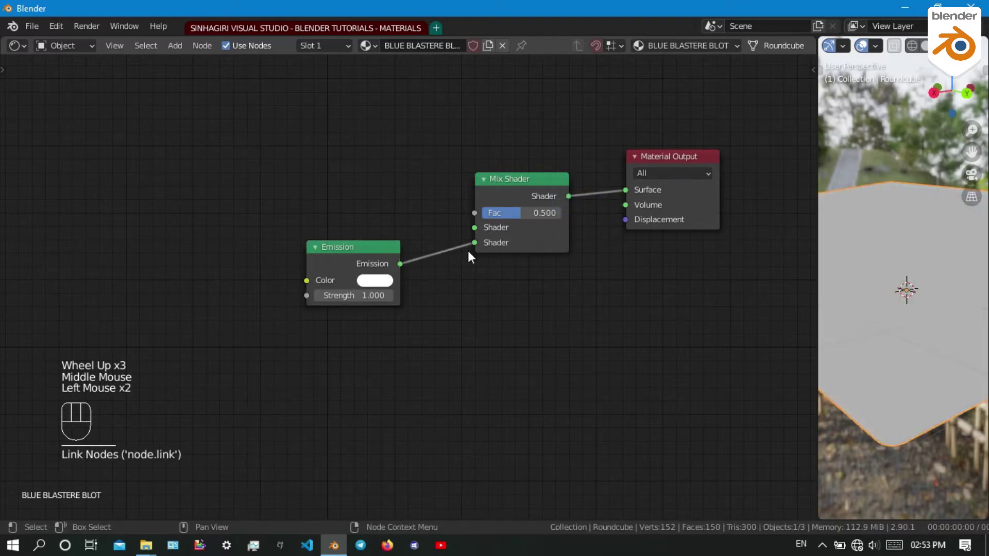
scroll(454, 282, "down", 3)
scroll(392, 283, "up", 3)
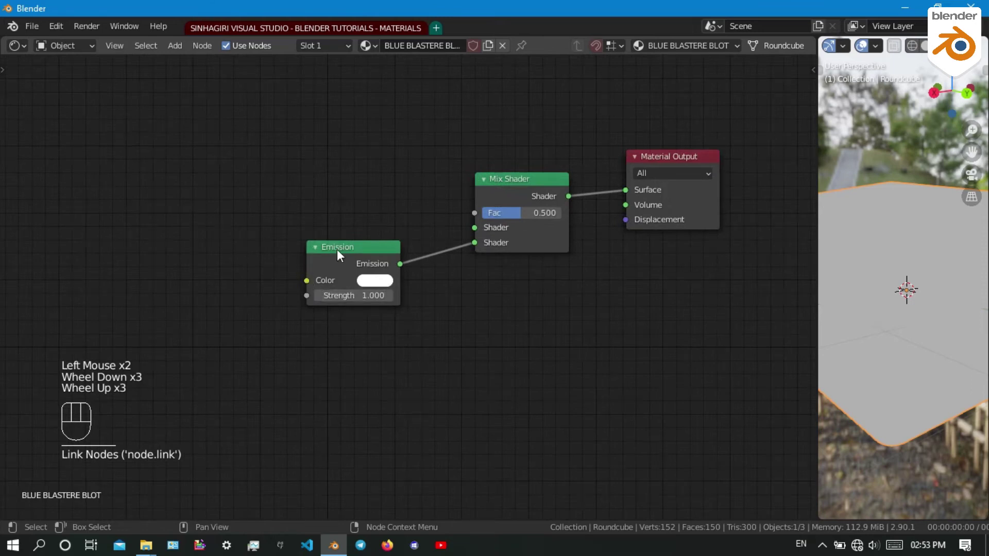
left_click(376, 280)
Set the Emission colour to light blue and place a duplicate above it.
left_click_drag(414, 139, 435, 107)
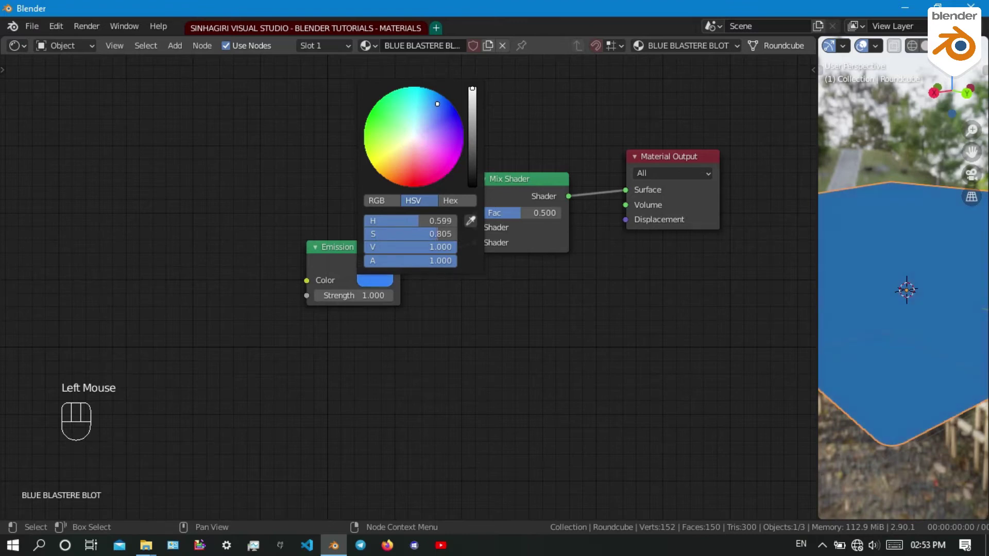
left_click_drag(434, 104, 432, 106)
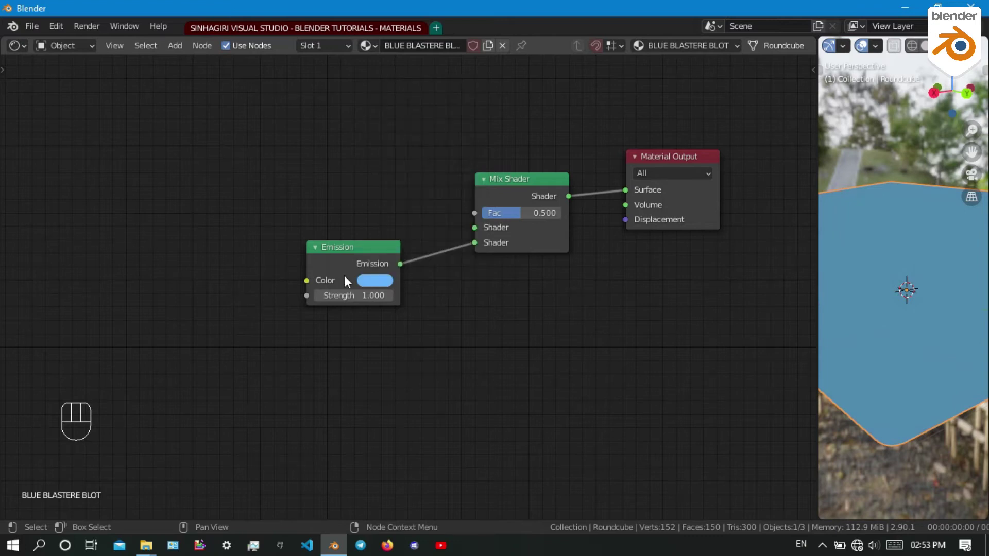
left_click(362, 247)
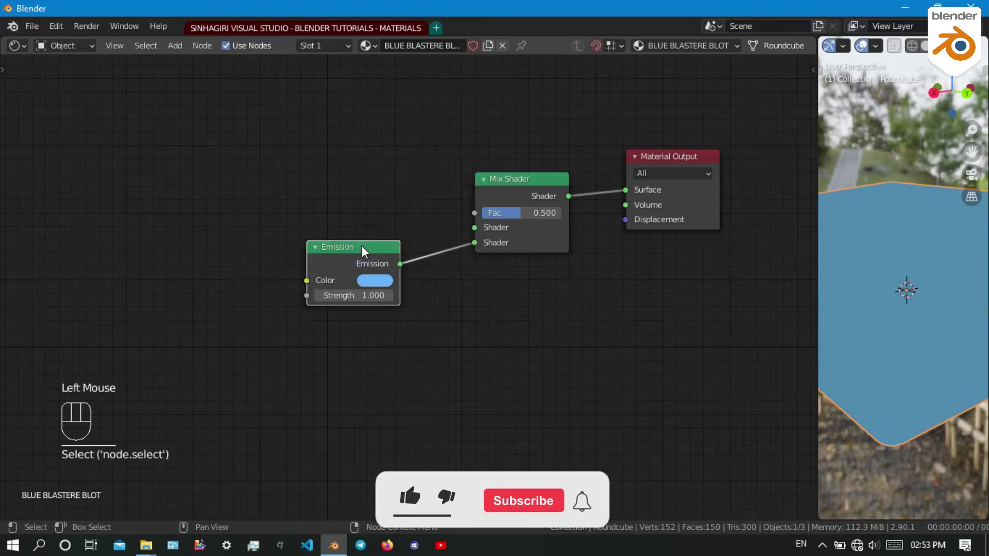
key("shift+d")
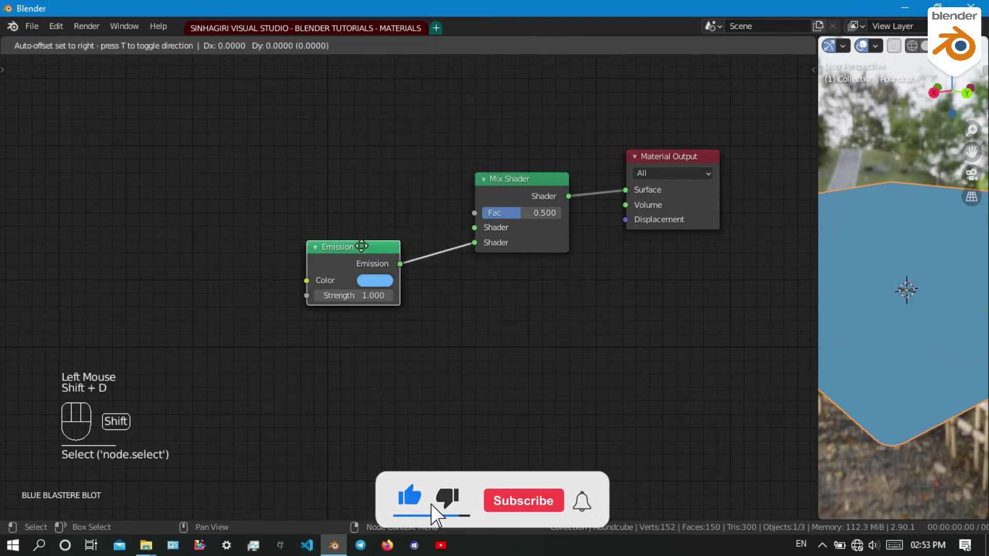
left_click(360, 167)
Make the copied Emission white and link it to the Mix Shader's first Shader input.
left_click(365, 200)
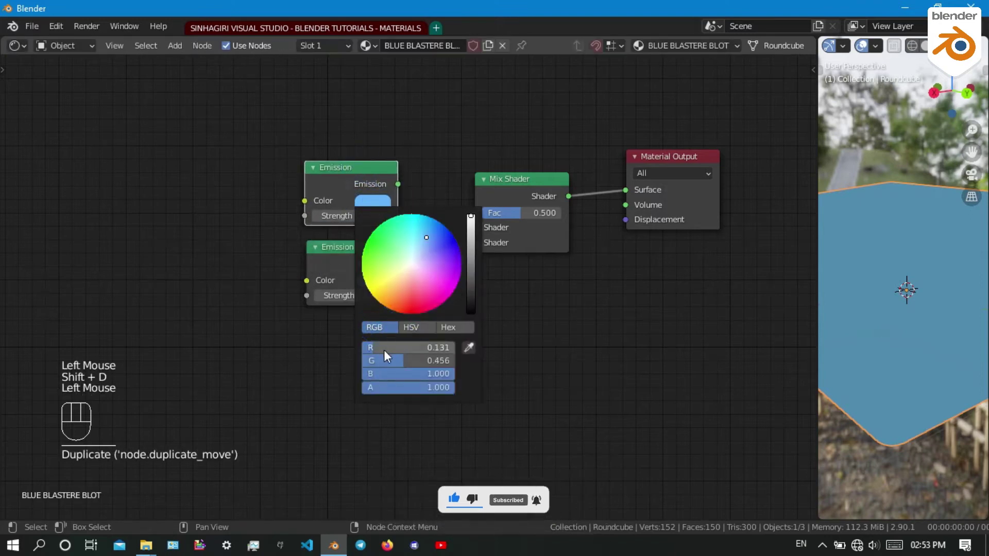
left_click_drag(384, 347, 369, 361)
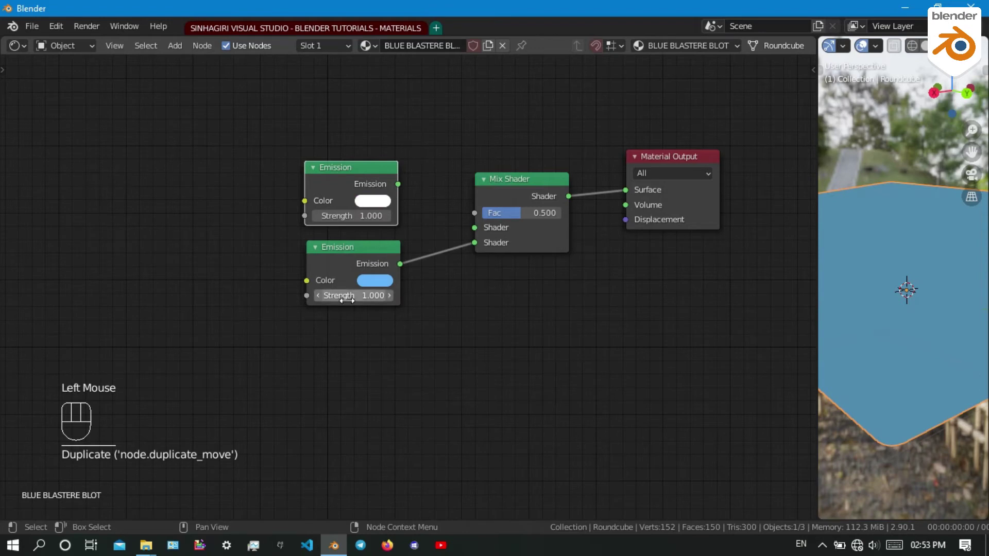
left_click_drag(398, 184, 475, 227)
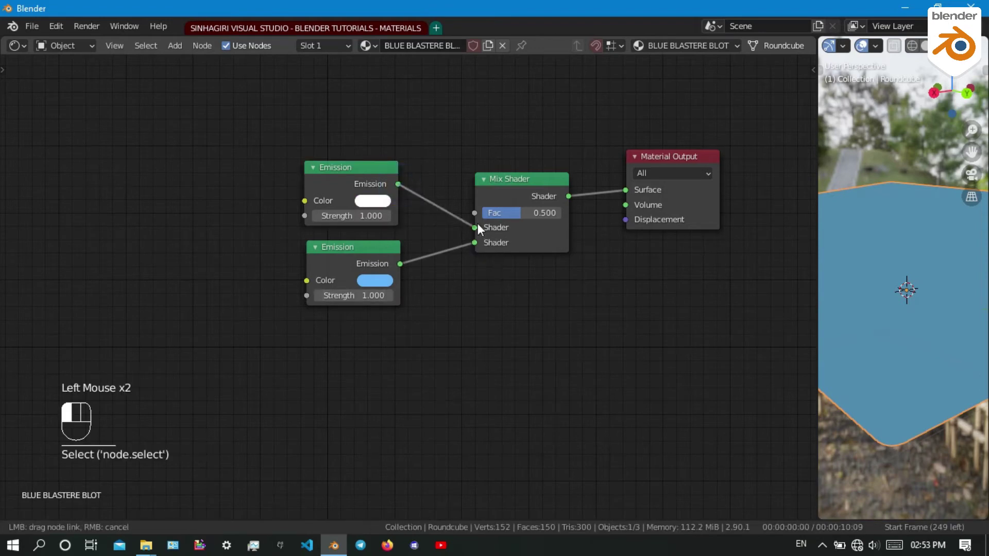
scroll(883, 272, "down", 3)
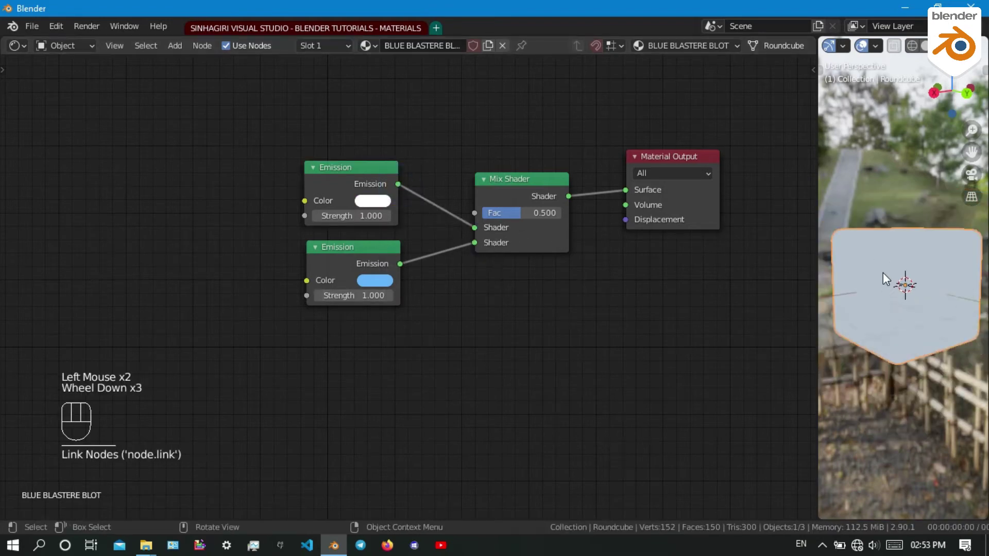
scroll(884, 273, "down", 3)
scroll(883, 273, "up", 1)
scroll(883, 273, "up", 4)
middle_click_drag(883, 273, 892, 314)
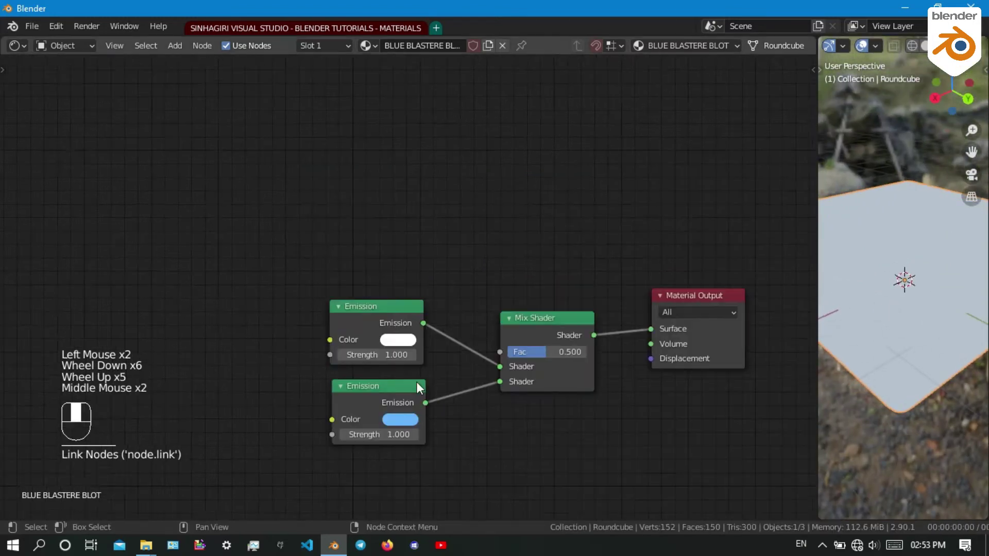
mouse_move(393, 225)
middle_mouse_down()
mouse_move(391, 287)
mouse_move(403, 294)
mouse_move(387, 271)
middle_mouse_up()
scroll(409, 304, "up", 3)
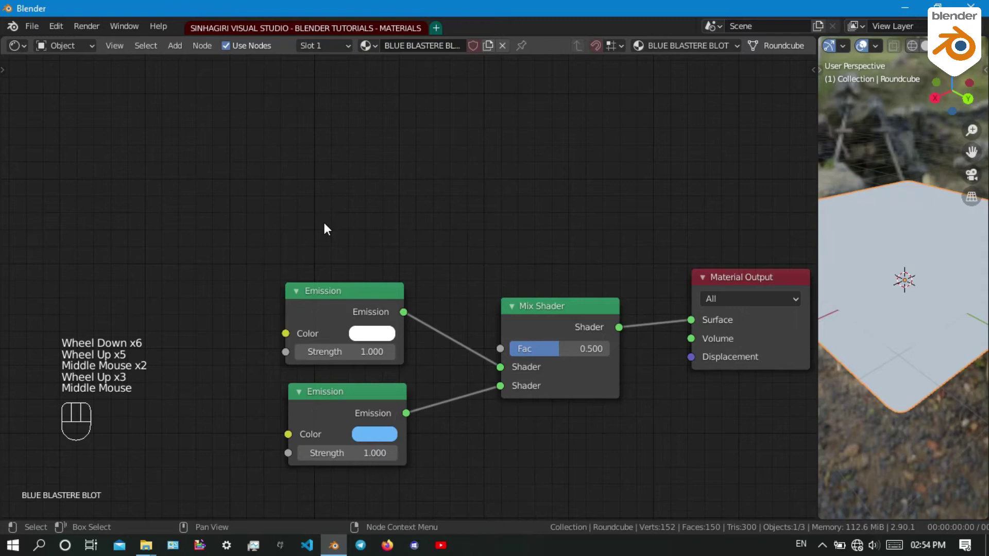
Add a Layer Weight node above the Emission nodes.
key("ctrl+alt+a")
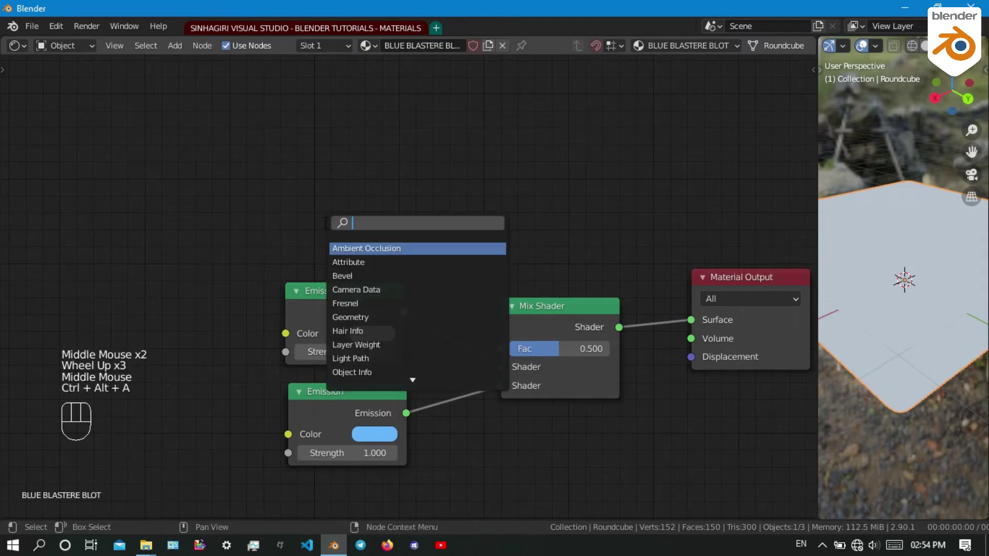
type("LAYER")
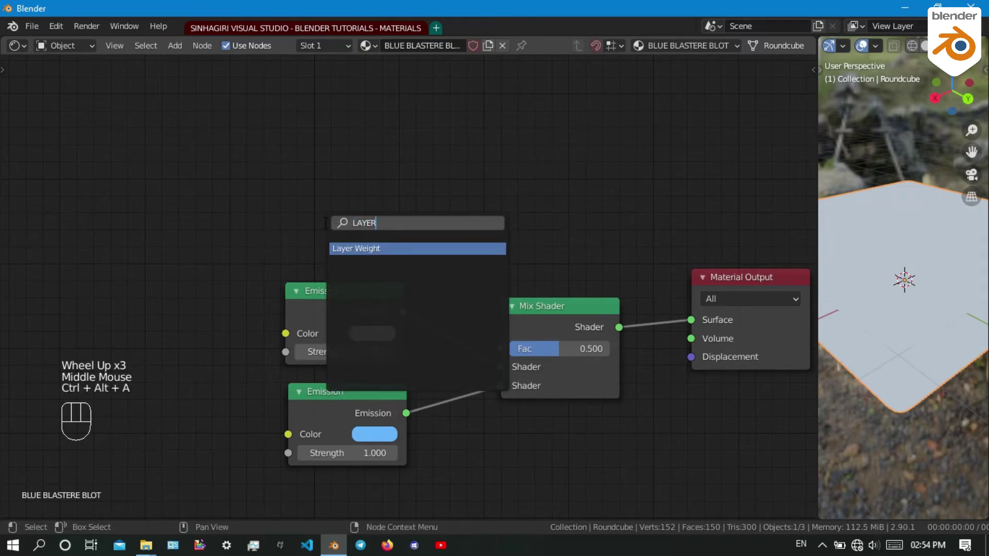
key("Return")
left_click(285, 154)
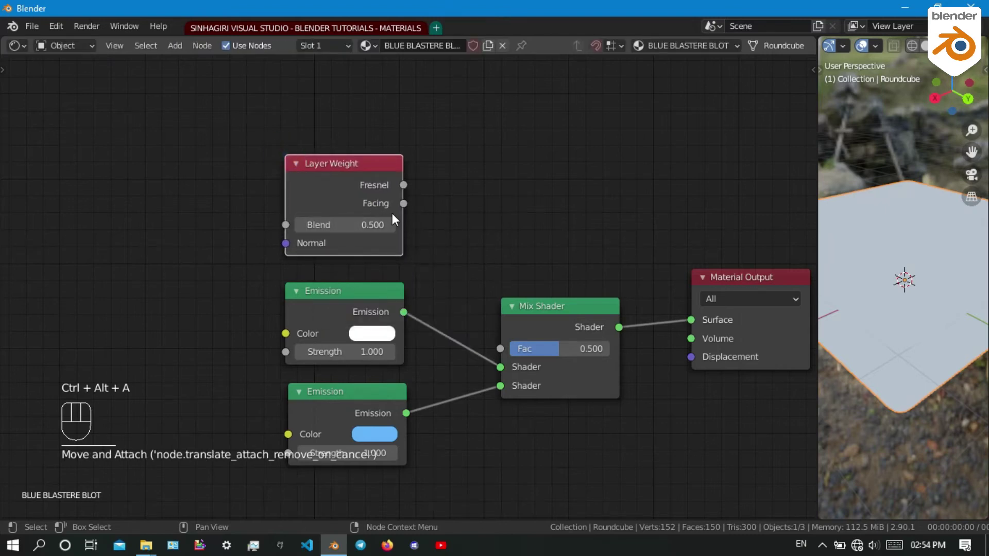
Connect Layer Weight Facing to the Mix Shader Fac and set Blend to 0.900.
left_click_drag(403, 203, 497, 354)
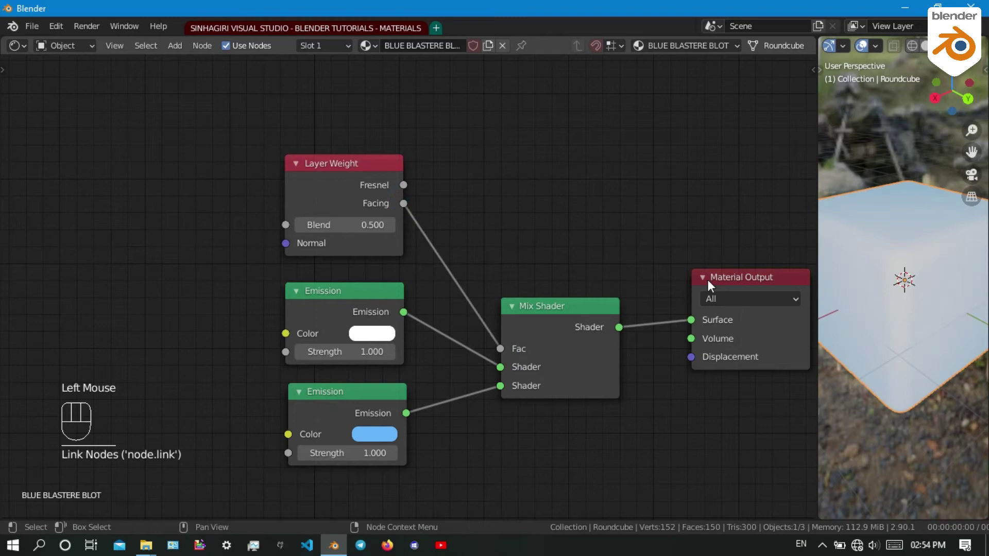
scroll(873, 307, "up", 1)
scroll(872, 307, "up", 1)
scroll(880, 309, "down", 5)
mouse_move(889, 312)
middle_mouse_down()
mouse_move(887, 300)
mouse_move(905, 286)
middle_mouse_up()
scroll(893, 294, "up", 3)
scroll(897, 287, "up", 1)
scroll(905, 287, "down", 4)
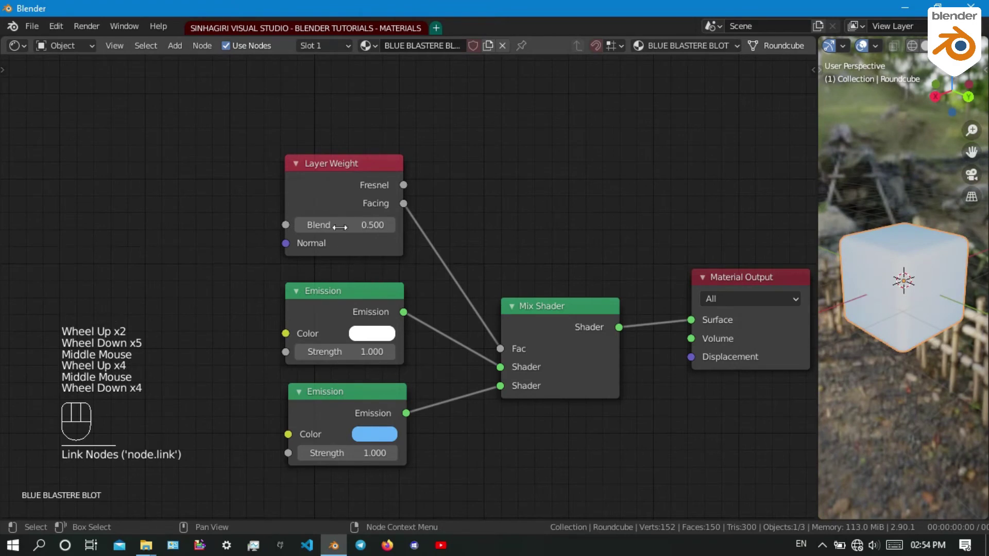
left_click_drag(340, 227, 310, 226)
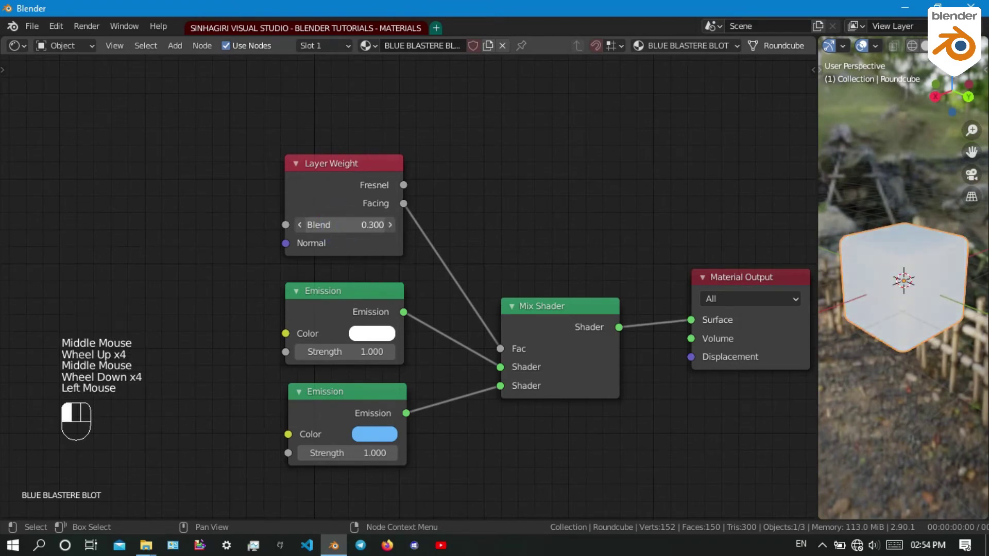
left_click_drag(340, 225, 417, 225)
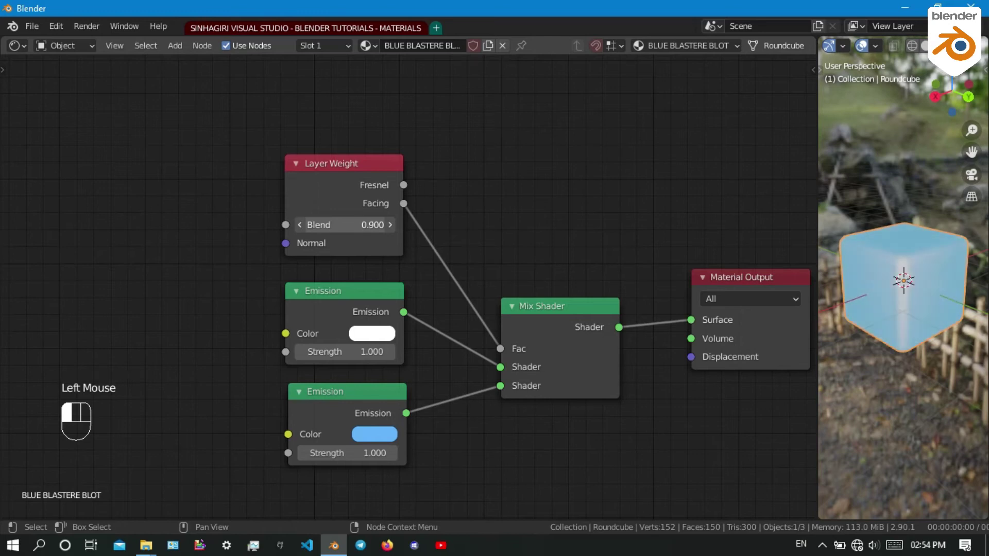
scroll(888, 302, "up", 1)
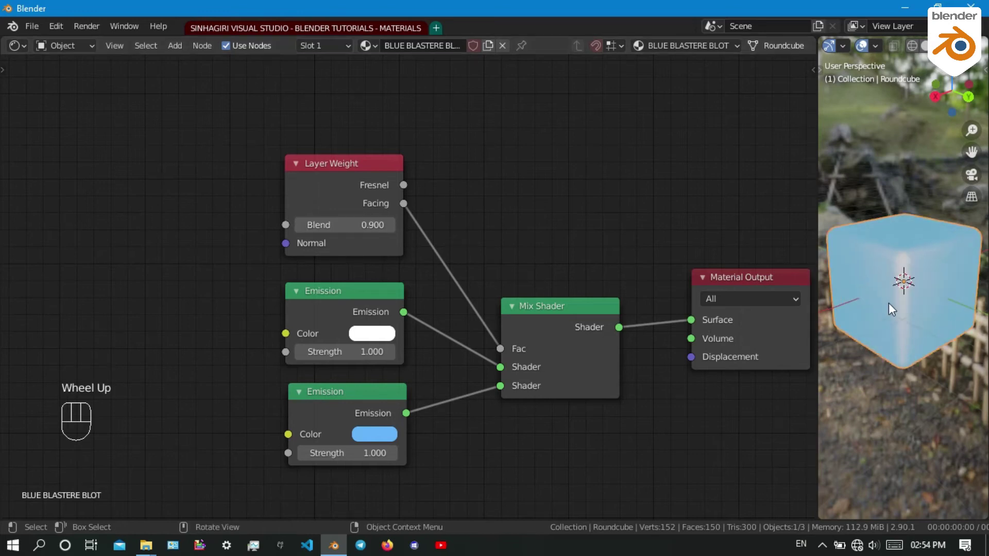
scroll(889, 303, "up", 2)
Swap the environment backdrop for plain grey and orbit to inspect the glowing cube.
mouse_move(899, 292)
middle_mouse_down()
mouse_move(978, 252)
mouse_move(894, 272)
middle_mouse_up()
scroll(892, 273, "down", 1)
scroll(892, 273, "down", 4)
scroll(895, 272, "up", 4)
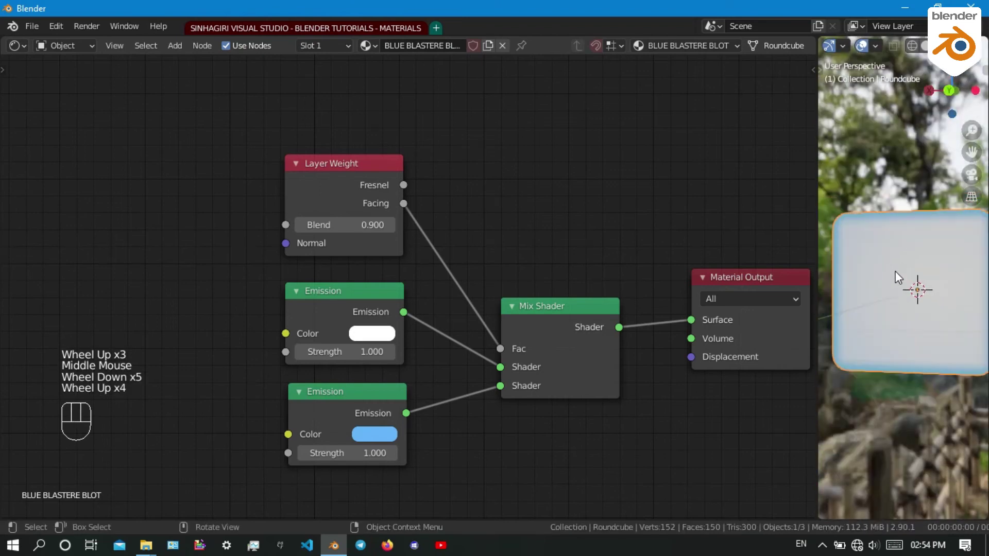
left_click(962, 45)
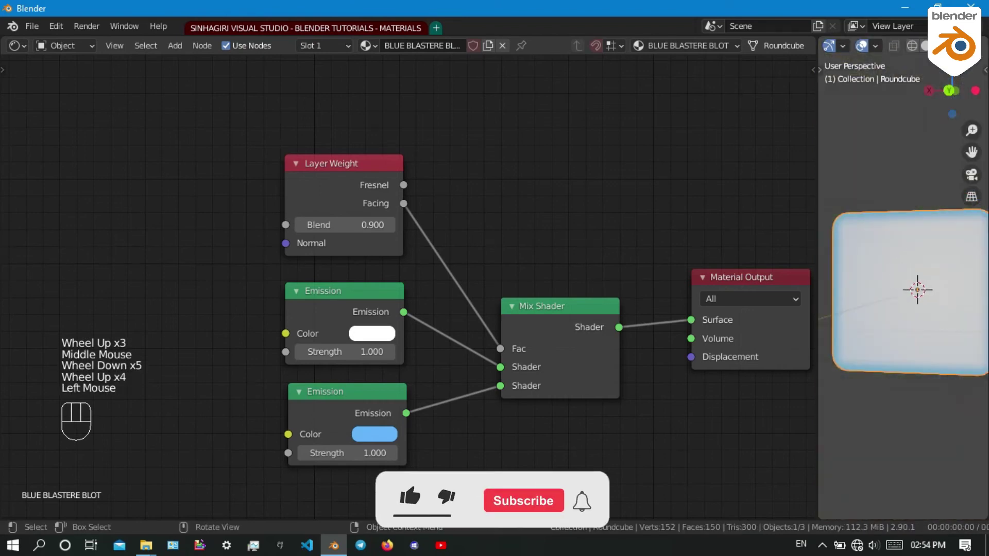
scroll(929, 93, "up", 3)
scroll(912, 279, "down", 6)
scroll(888, 333, "up", 1)
mouse_move(887, 335)
middle_mouse_down()
mouse_move(848, 265)
mouse_move(951, 308)
mouse_move(895, 368)
mouse_move(886, 183)
middle_mouse_up()
scroll(951, 309, "up", 3)
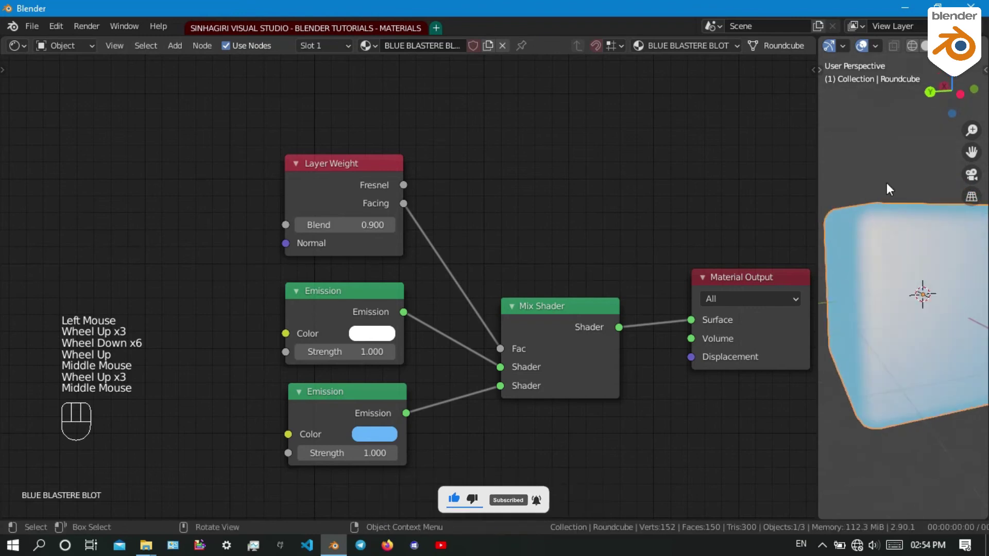
scroll(918, 331, "down", 5)
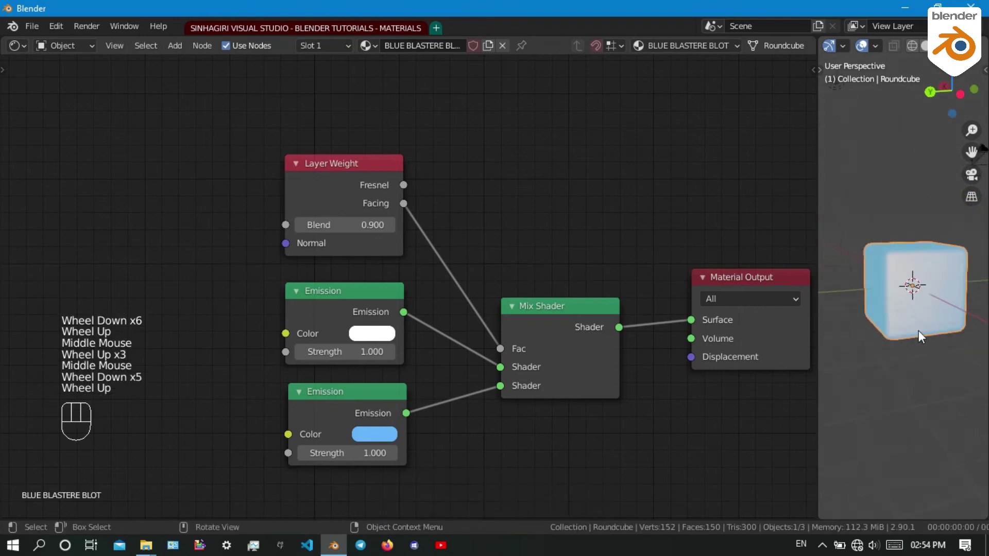
scroll(919, 330, "up", 6)
mouse_move(918, 331)
middle_mouse_down()
mouse_move(891, 295)
mouse_move(887, 304)
middle_mouse_up()
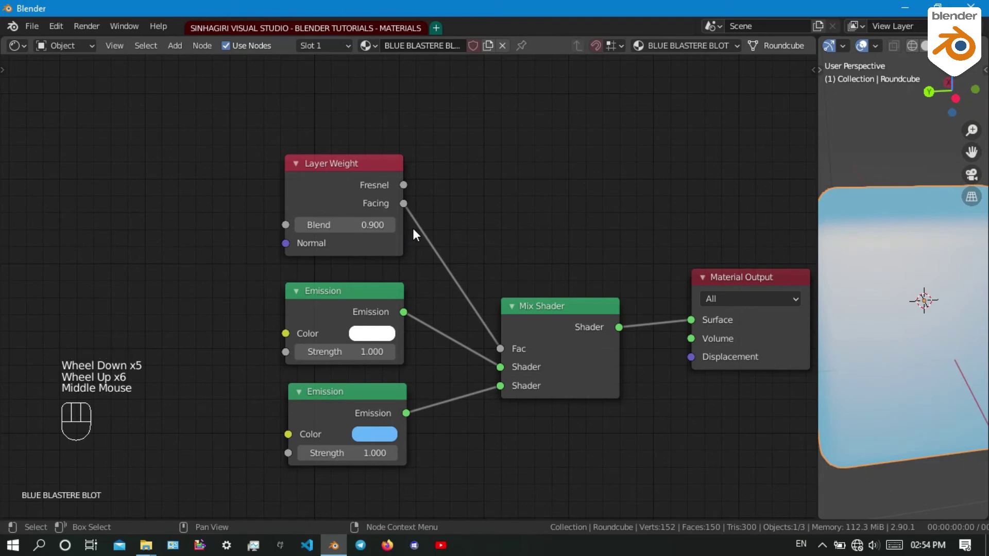
Correct the material name from 'BLUE BLASTERE BLOT' to 'BLUE BLASTER BLOT'.
left_click(443, 47)
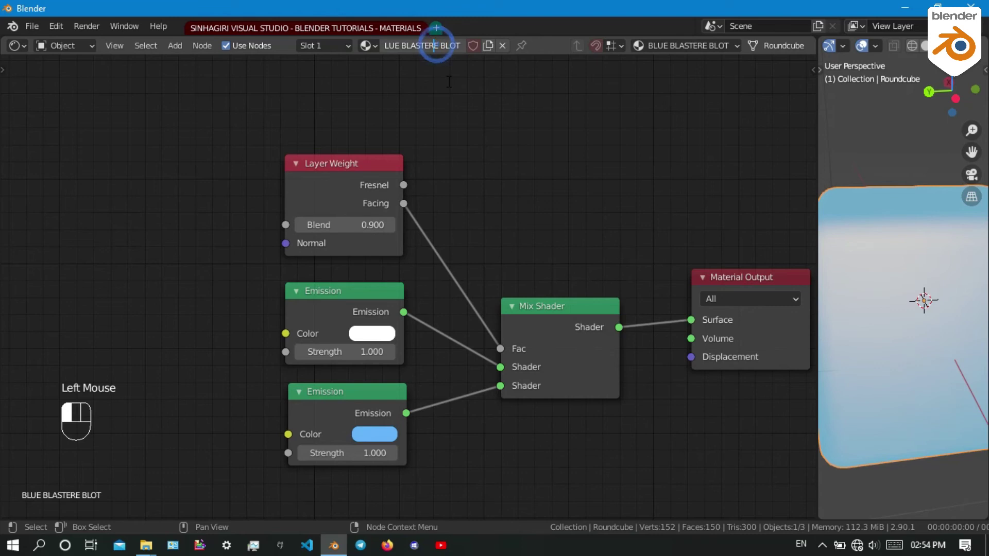
type("B")
key("Return")
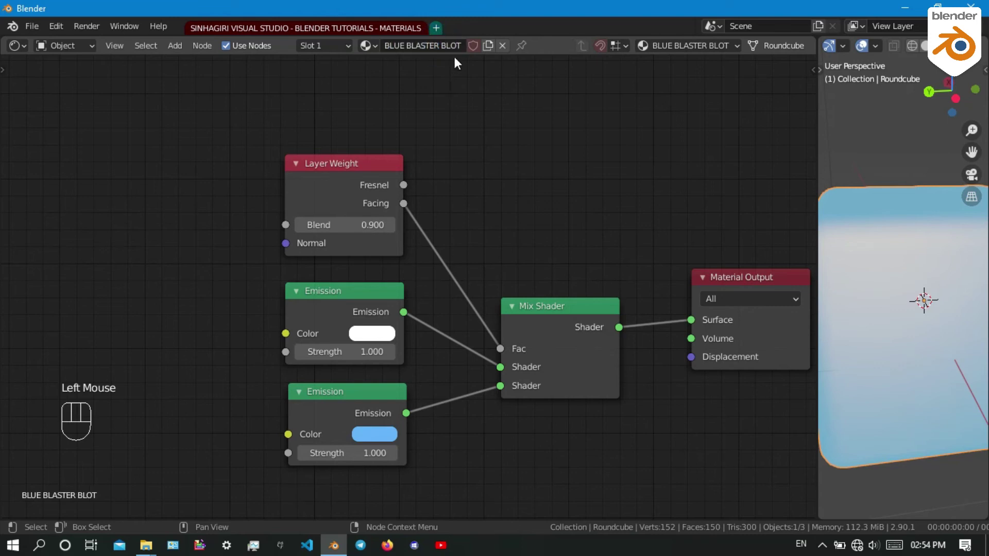